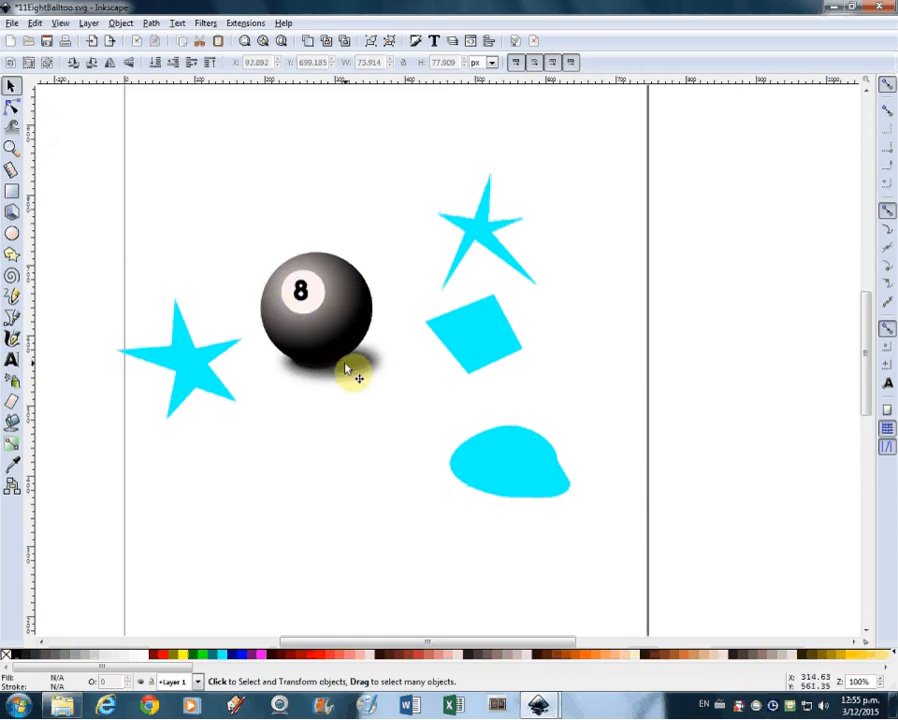
# Delete all four cyan shapes around the eight ball: both stars, the quadrilateral and the rounded blob
pyautogui.click(186, 368)
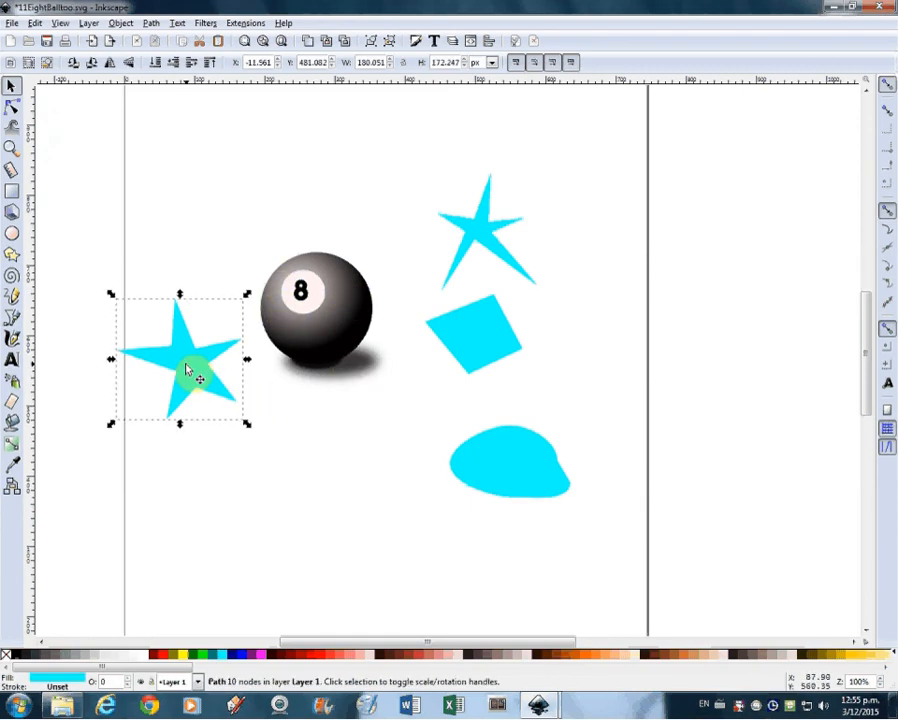
pyautogui.press('Delete')
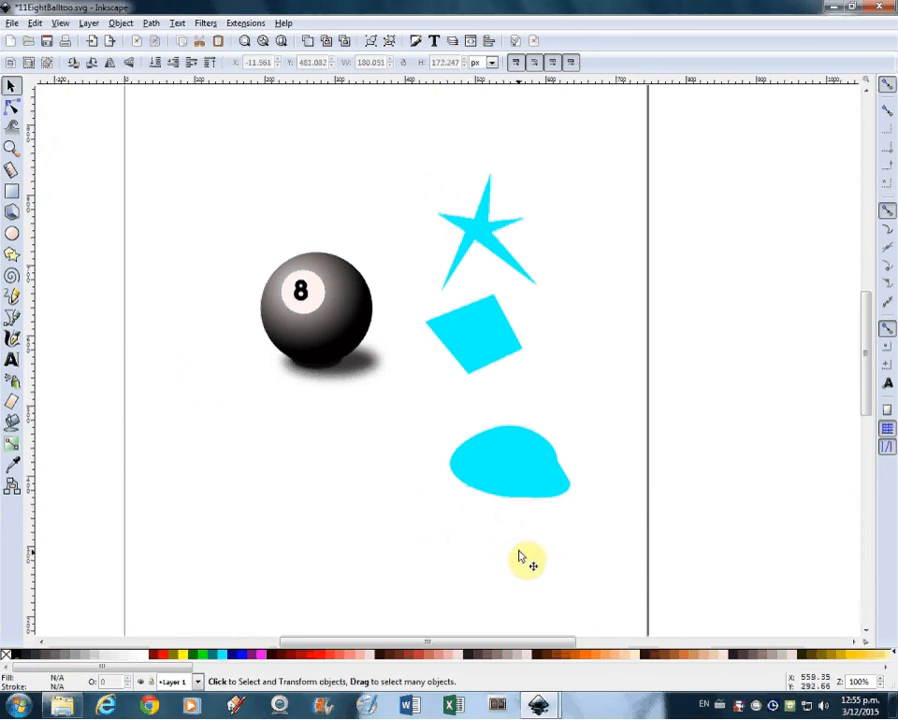
pyautogui.click(518, 473)
pyautogui.press('Delete')
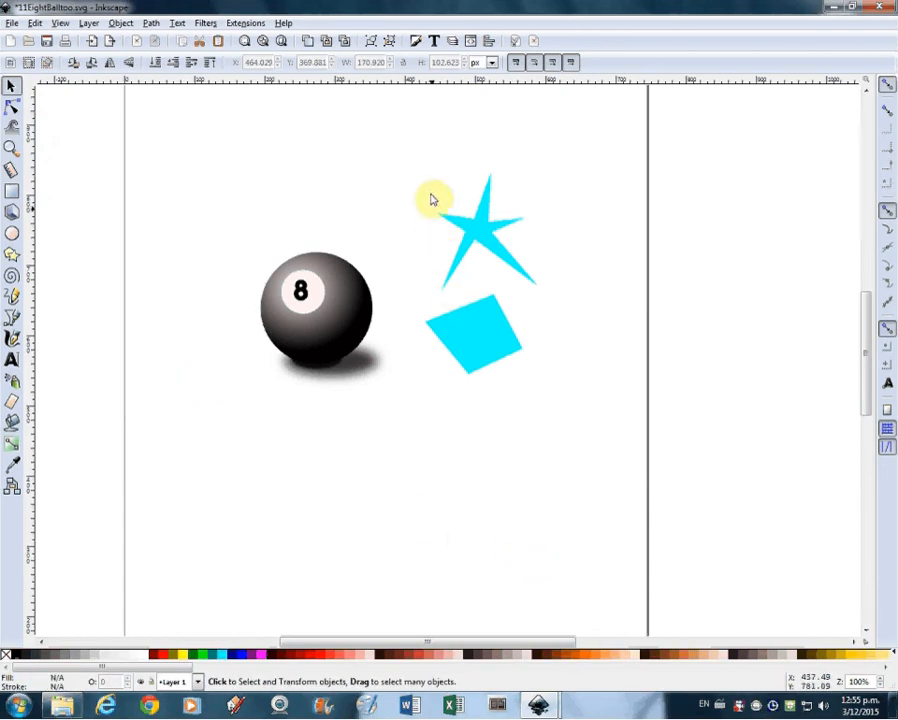
pyautogui.moveTo(392, 132); pyautogui.dragTo(582, 405)
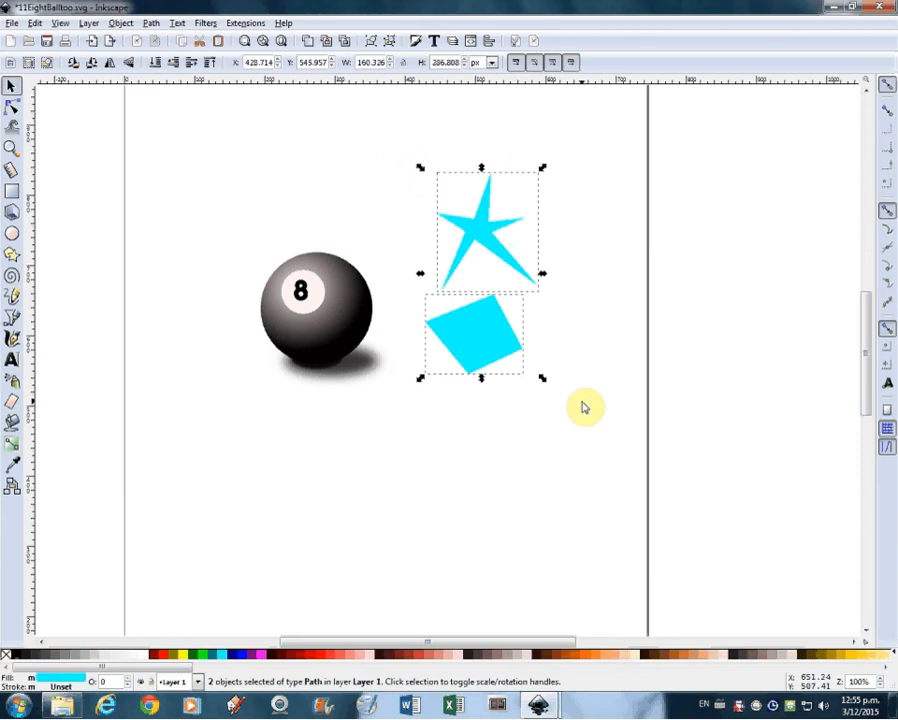
pyautogui.press('Delete')
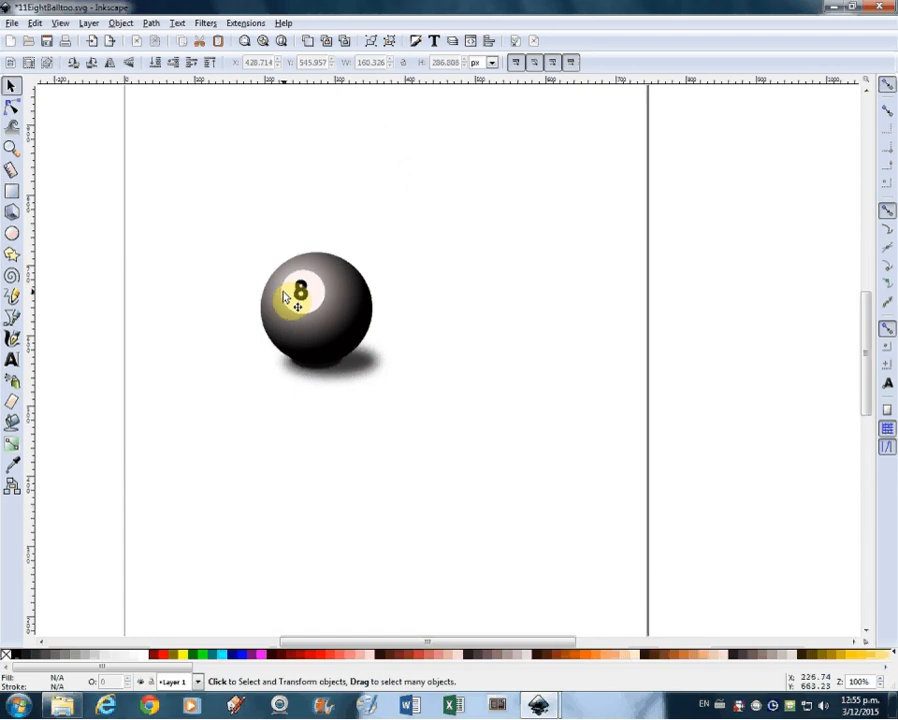
# Draw a cyan ellipse about 109 by 72 px and place it just inside the upper edge of the eight ball
pyautogui.keyDown('ctrl'); pyautogui.scroll(3, 300, 305); pyautogui.keyUp('ctrl')
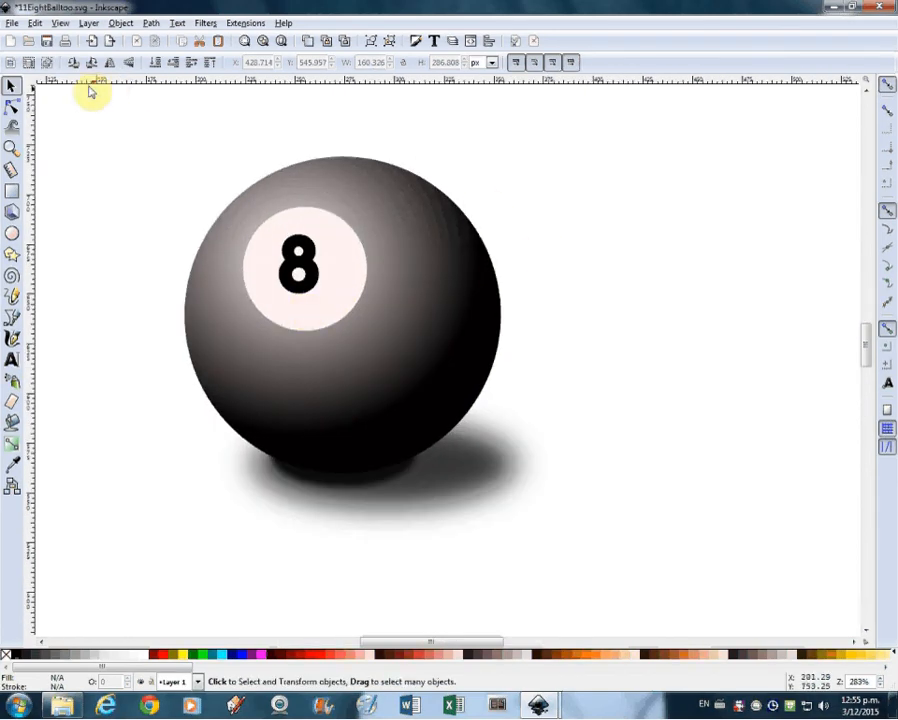
pyautogui.click(13, 237)
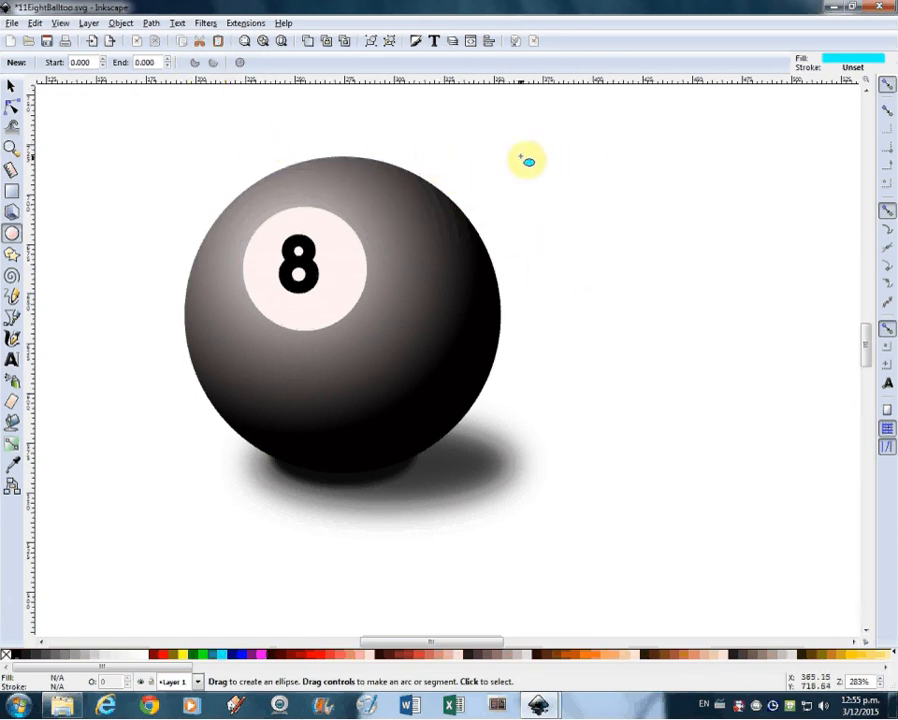
pyautogui.moveTo(260, 126); pyautogui.dragTo(481, 274)
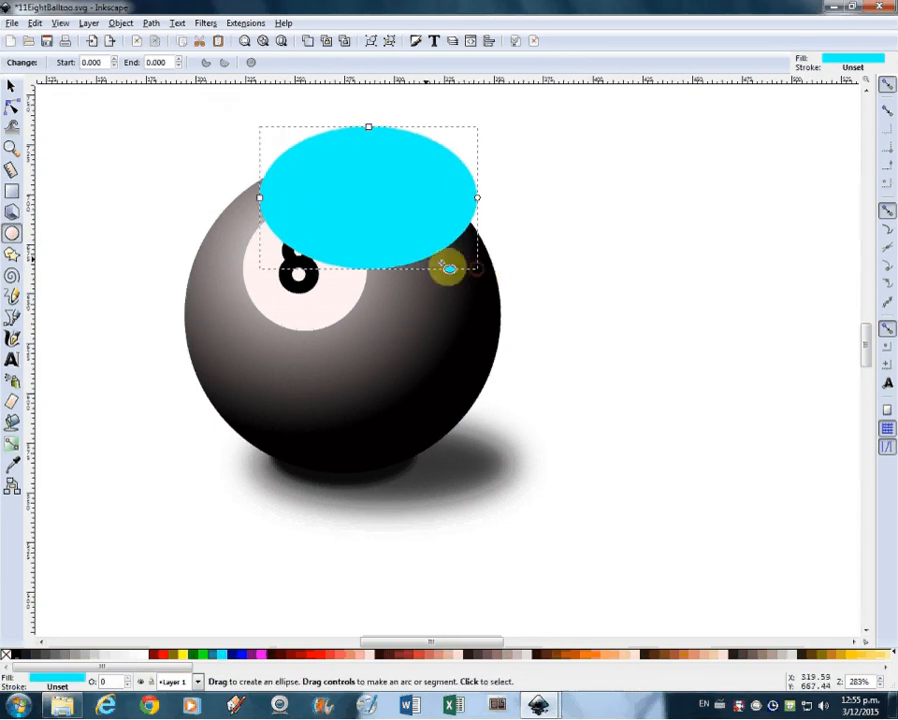
pyautogui.click(11, 86)
pyautogui.moveTo(364, 192); pyautogui.dragTo(340, 235)
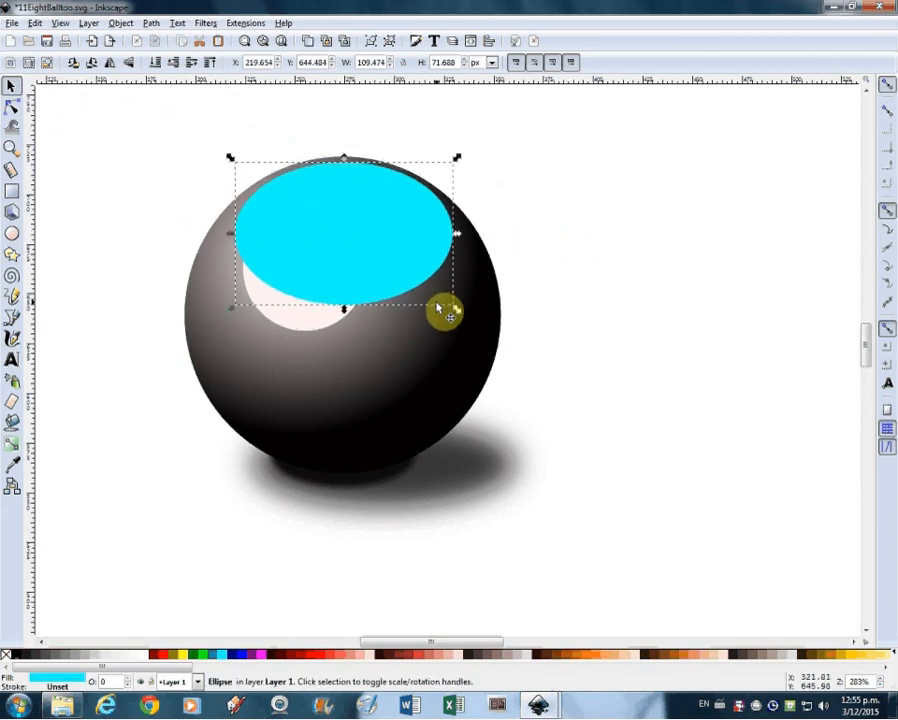
pyautogui.click(553, 298)
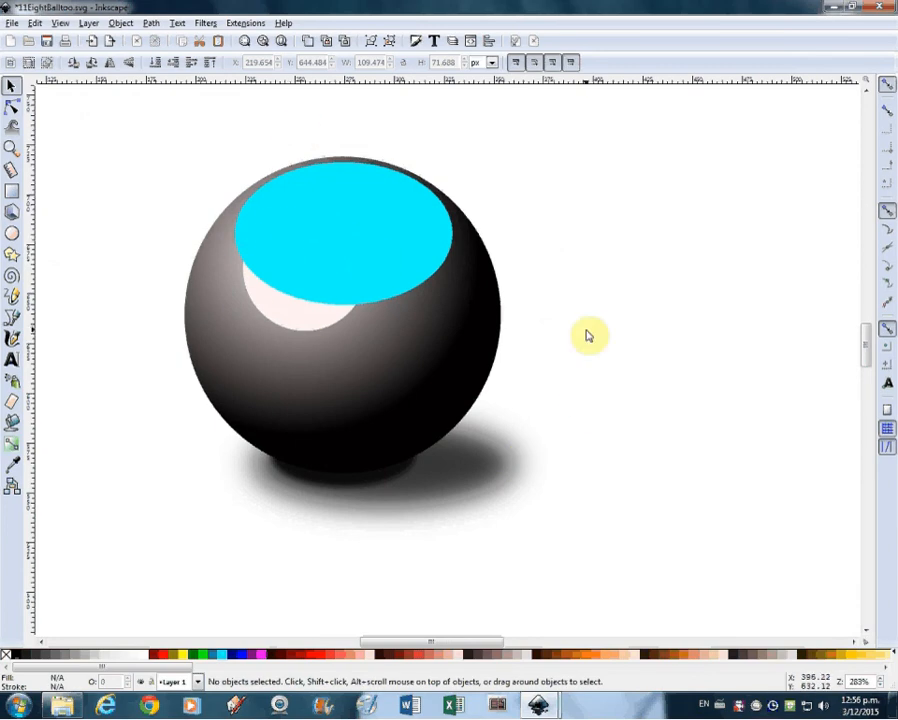
# Convert the cyan ellipse on the ball to an editable path
pyautogui.click(334, 240)
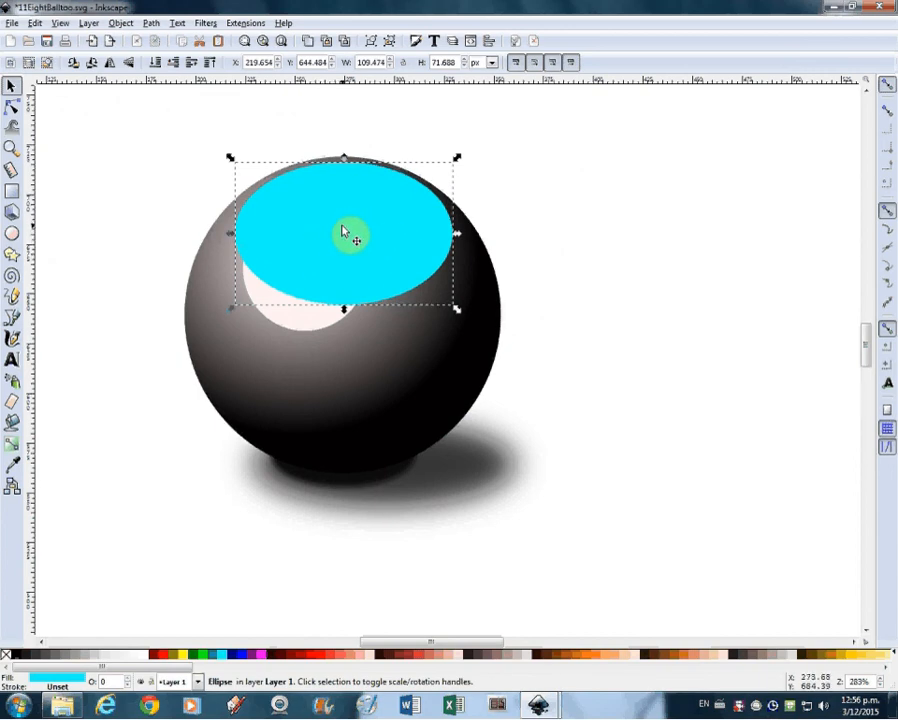
pyautogui.click(11, 105)
pyautogui.moveTo(453, 234)
pyautogui.mouseDown()
pyautogui.moveTo(447, 279)
pyautogui.moveTo(456, 212)
pyautogui.mouseUp()
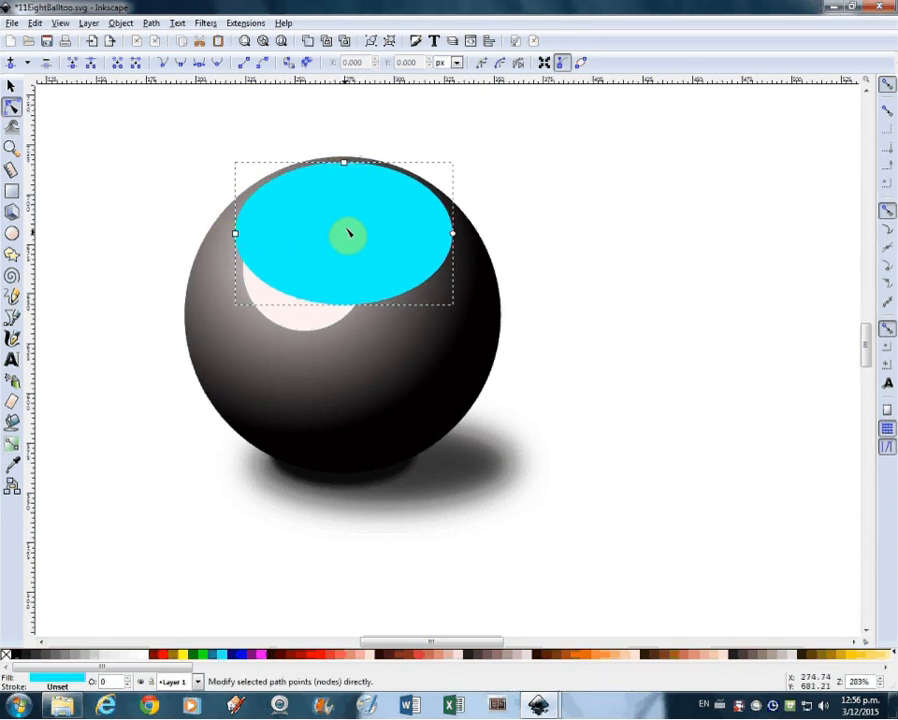
pyautogui.click(151, 23)
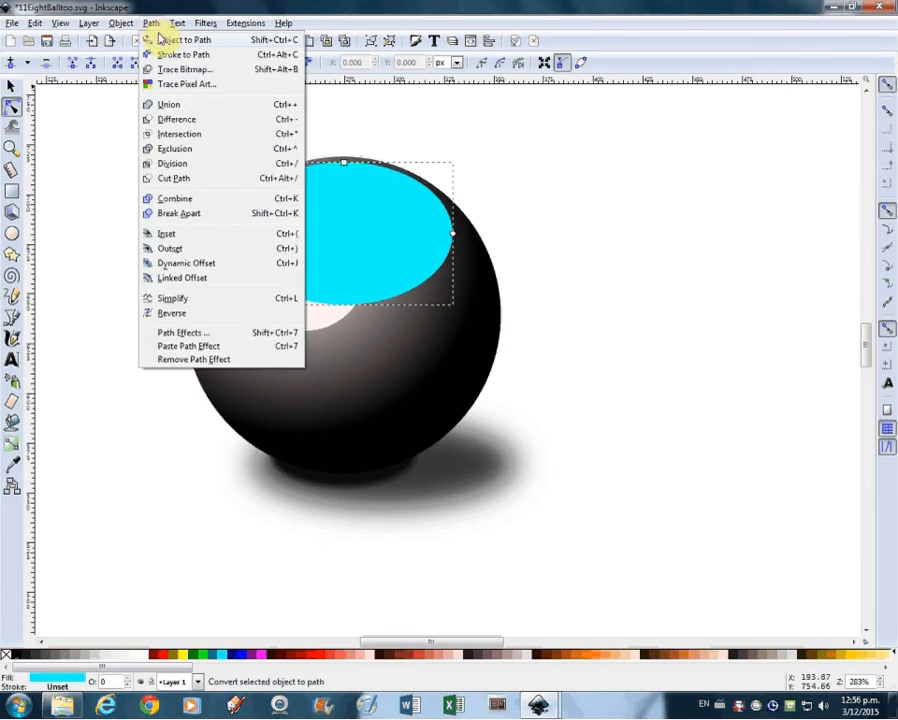
pyautogui.click(170, 43)
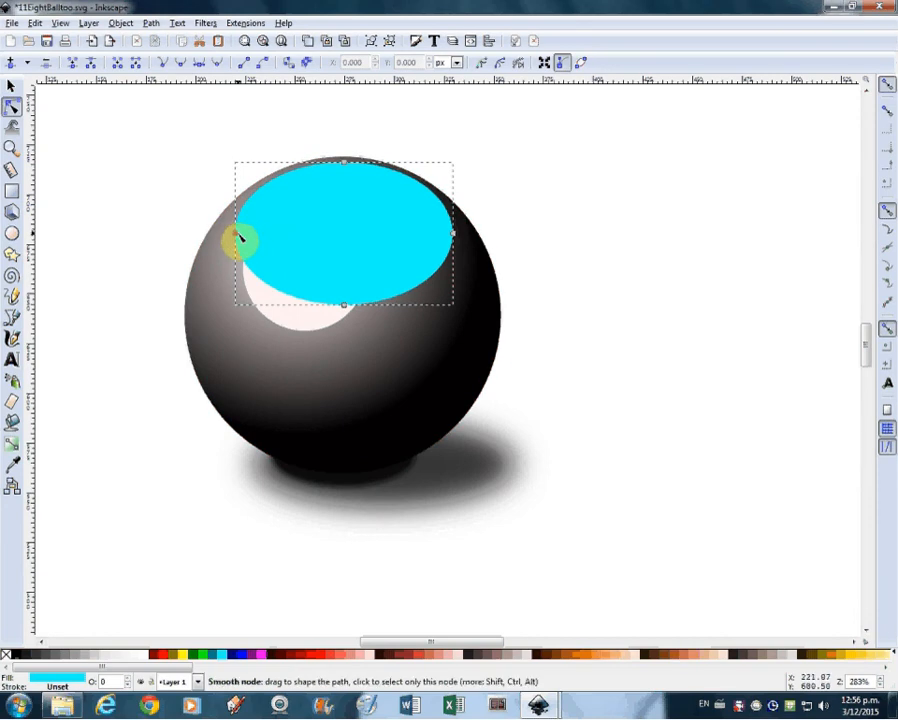
# Raise the path's bottom node about 10 px and adjust its handles to flatten the lower edge of the cyan shape
pyautogui.click(345, 306)
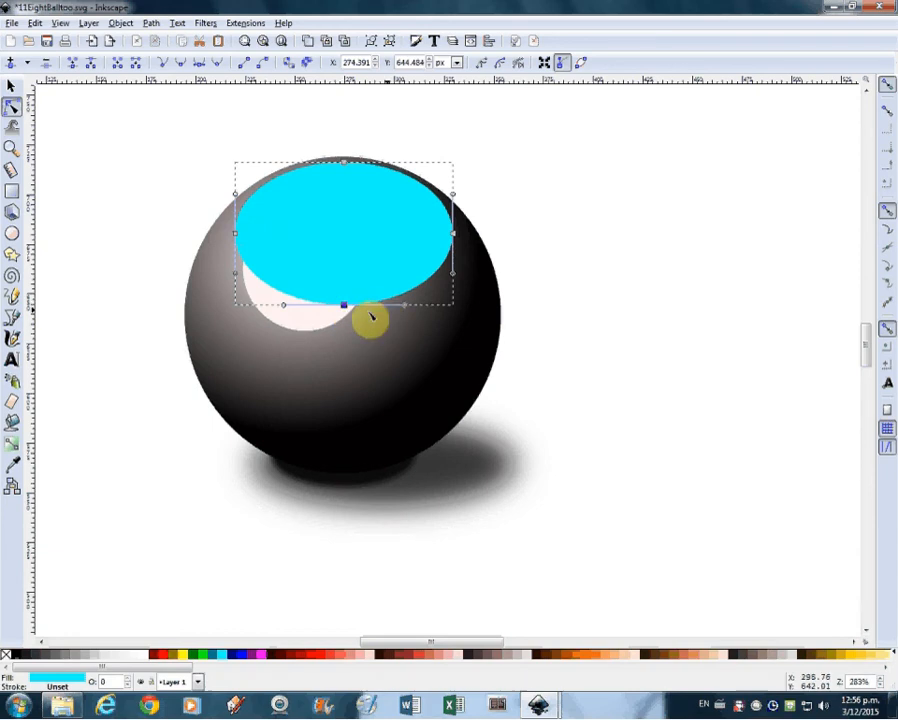
pyautogui.moveTo(344, 307); pyautogui.dragTo(334, 283)
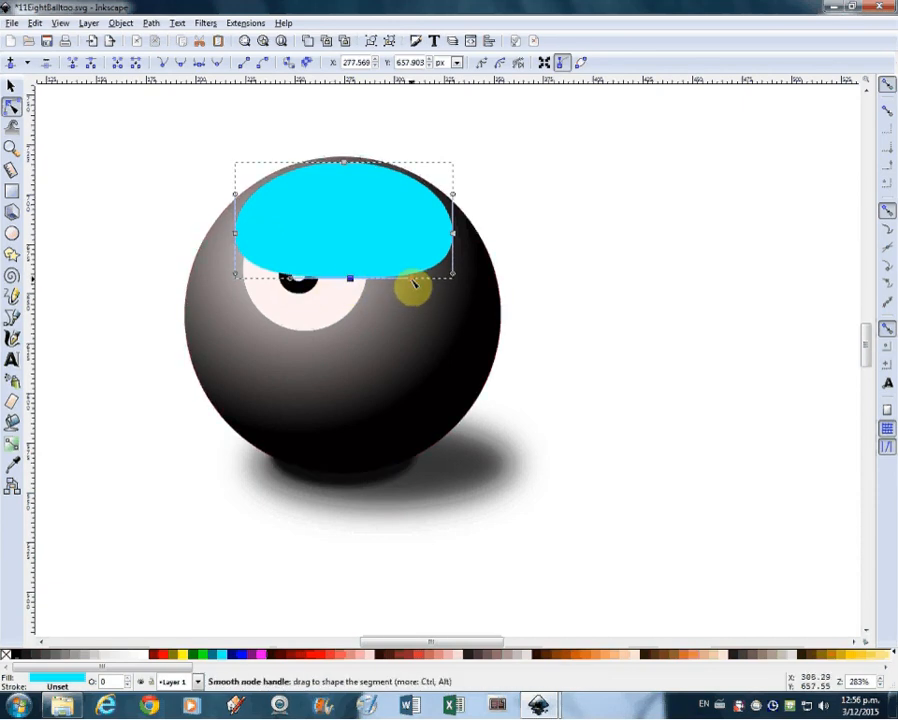
pyautogui.moveTo(402, 328); pyautogui.dragTo(416, 301)
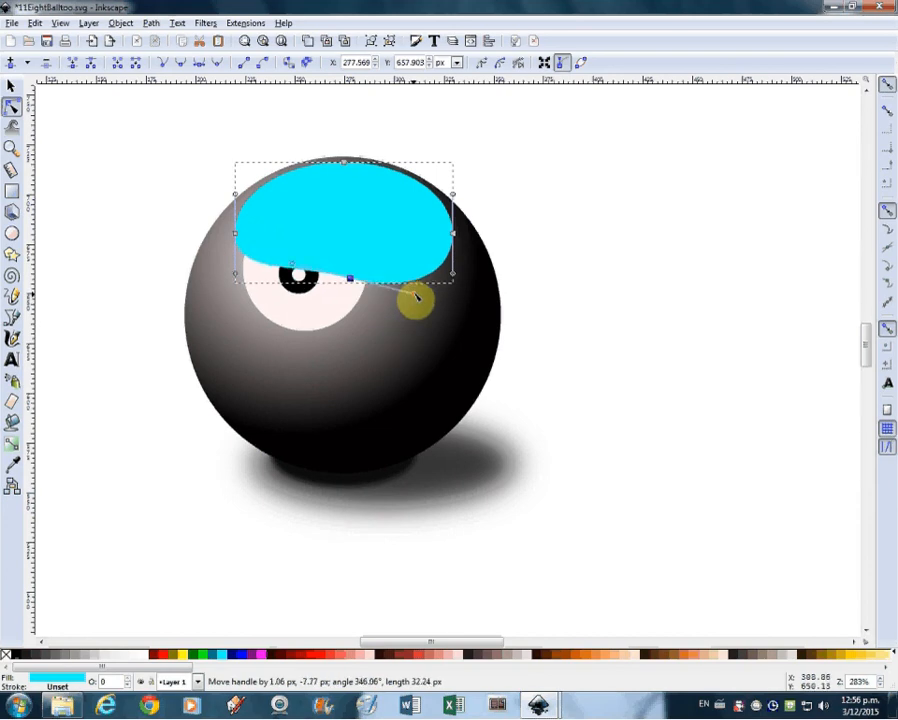
pyautogui.moveTo(413, 223); pyautogui.dragTo(414, 242)
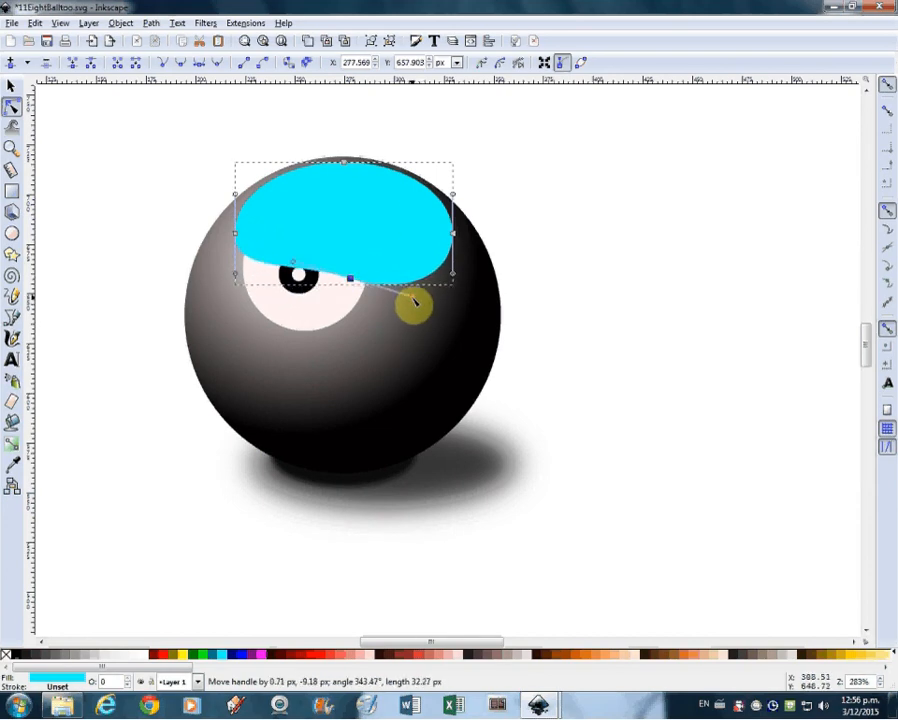
pyautogui.moveTo(411, 316)
pyautogui.mouseDown()
pyautogui.moveTo(400, 344)
pyautogui.moveTo(408, 328)
pyautogui.mouseUp()
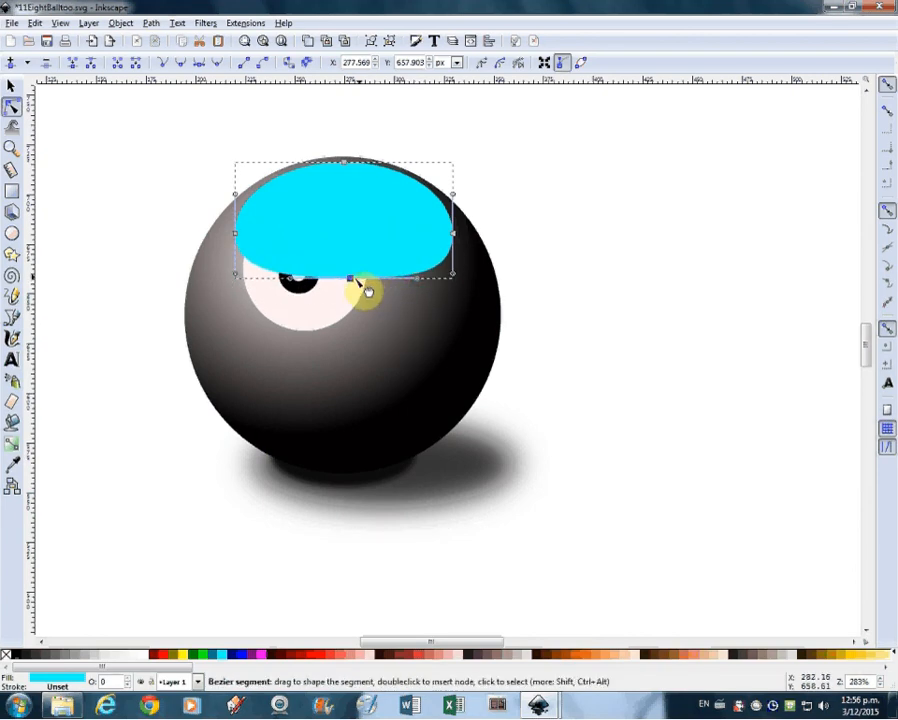
pyautogui.moveTo(350, 284)
pyautogui.mouseDown()
pyautogui.moveTo(350, 326)
pyautogui.moveTo(357, 271)
pyautogui.moveTo(362, 300)
pyautogui.moveTo(351, 285)
pyautogui.mouseUp()
pyautogui.moveTo(416, 294)
pyautogui.mouseDown()
pyautogui.moveTo(416, 302)
pyautogui.moveTo(421, 291)
pyautogui.mouseUp()
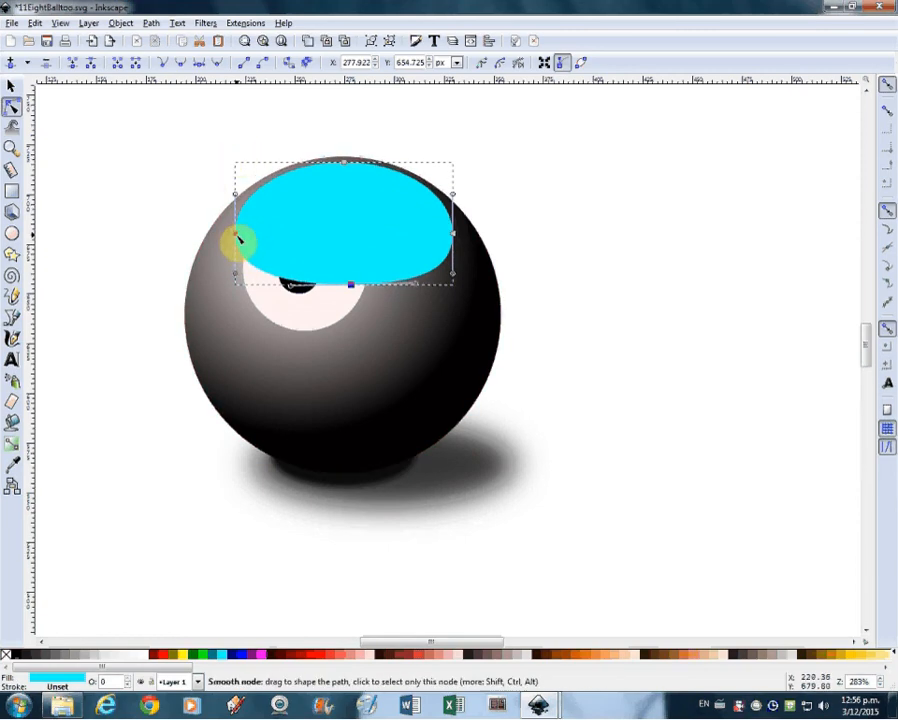
# Fine-tune the left, top and bottom nodes so the cyan shape follows the ball's upper curve, about 112 by 60 px overall
pyautogui.moveTo(238, 238); pyautogui.dragTo(232, 244)
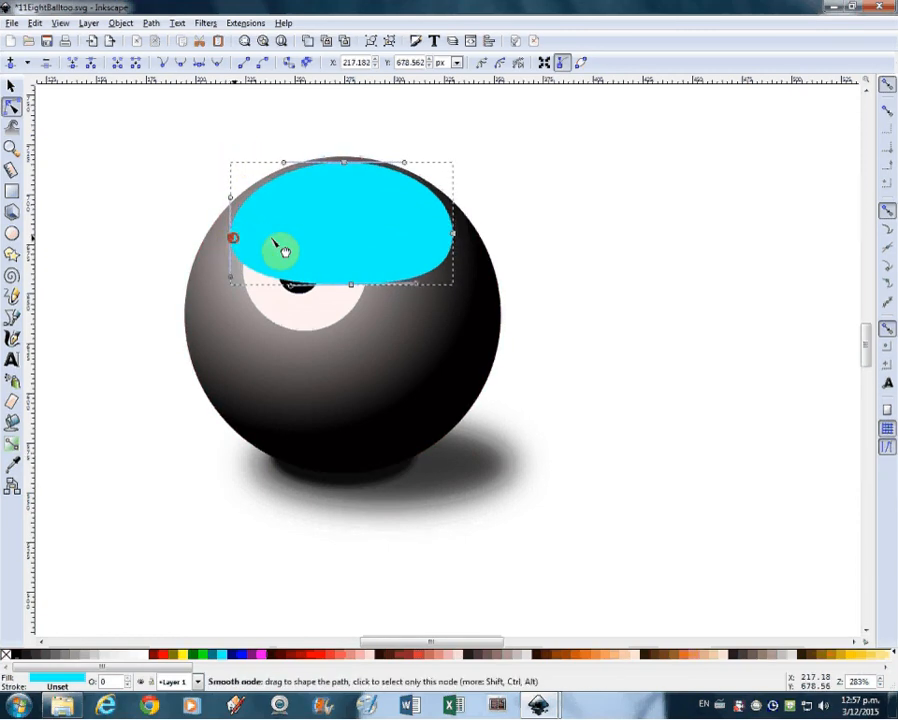
pyautogui.click(453, 237)
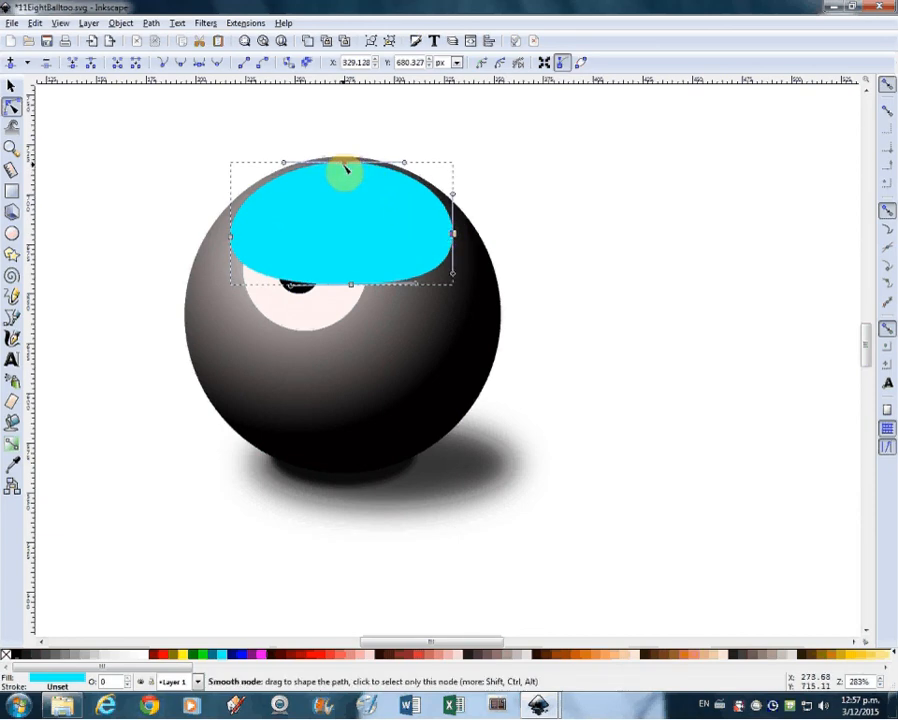
pyautogui.moveTo(345, 170); pyautogui.dragTo(341, 168)
pyautogui.moveTo(351, 289); pyautogui.dragTo(354, 283)
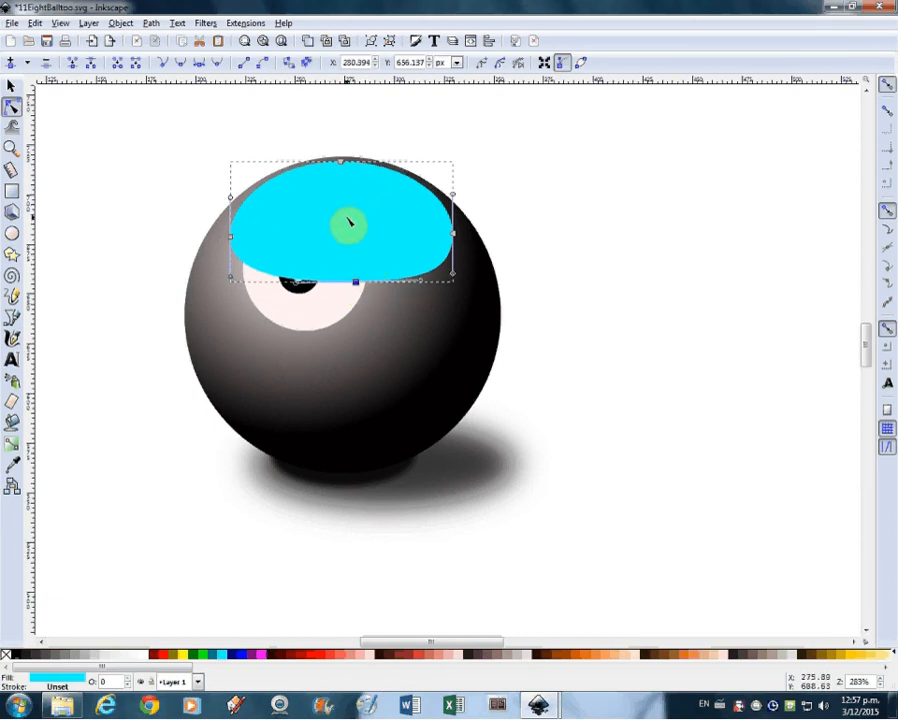
pyautogui.click(12, 88)
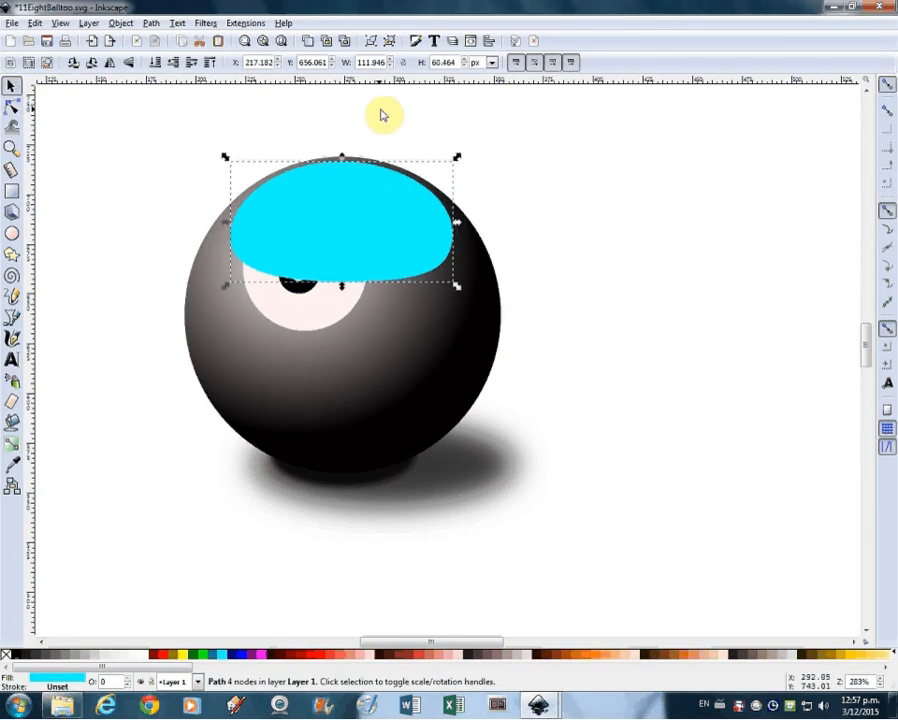
# Fill the cyan shape with a linear gradient running vertically from the ball's top edge to just below the shape
pyautogui.click(414, 40)
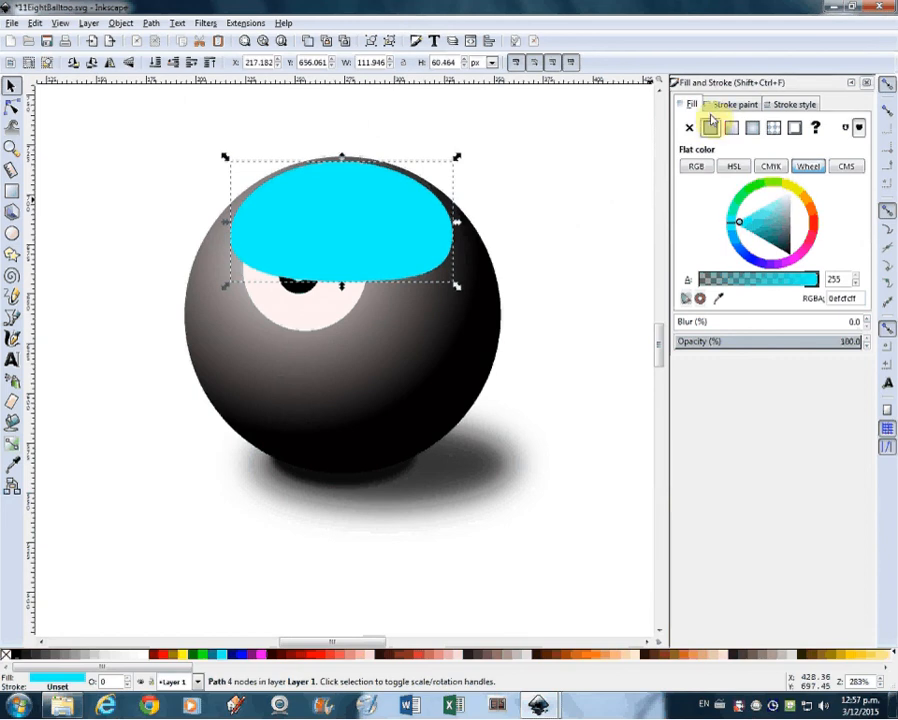
pyautogui.click(733, 133)
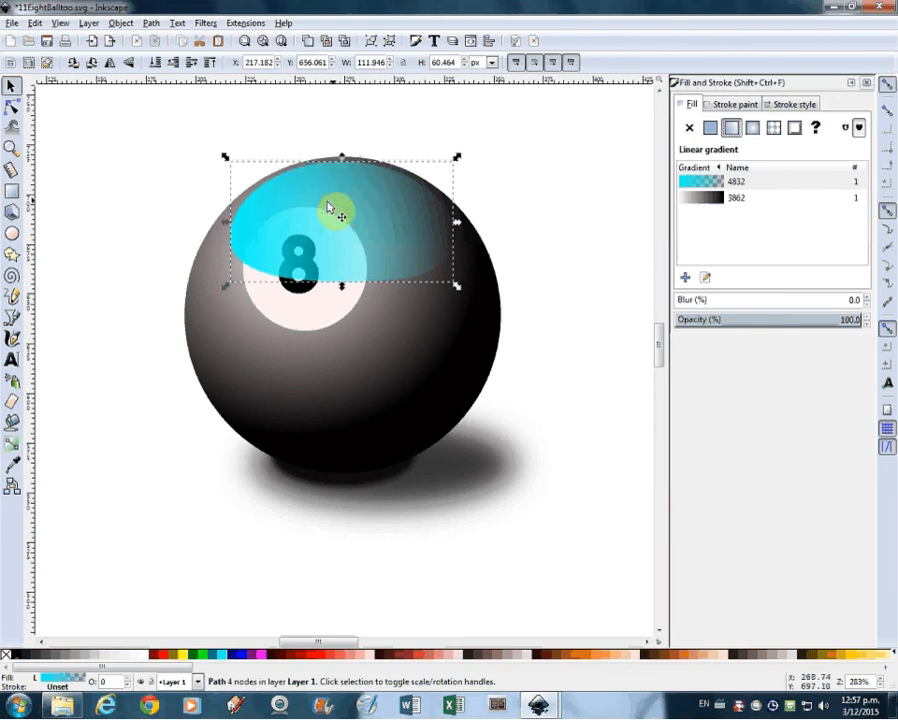
pyautogui.click(12, 446)
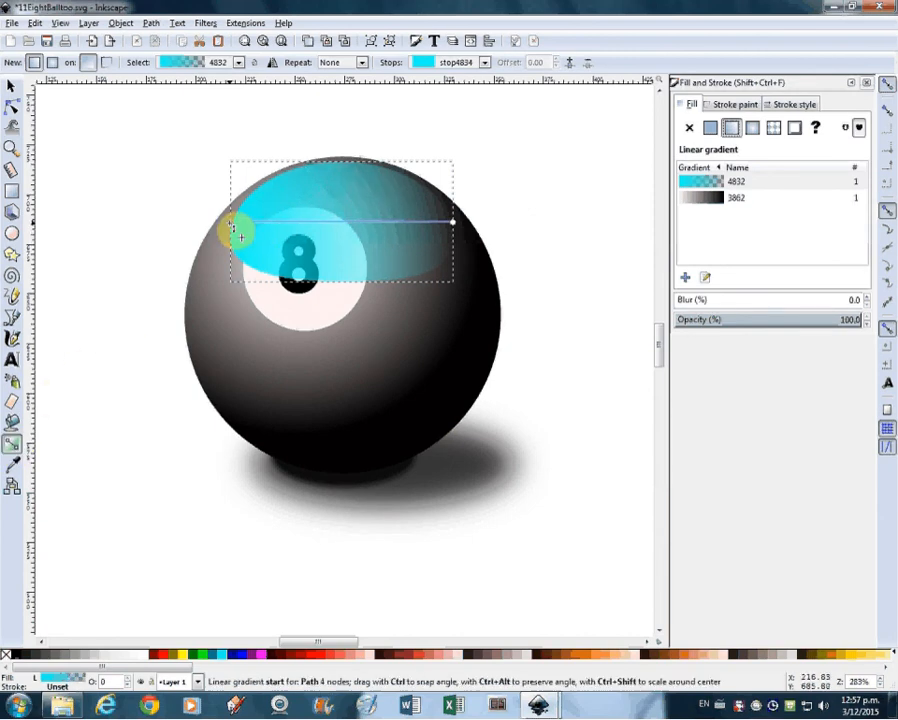
pyautogui.moveTo(230, 225); pyautogui.dragTo(345, 166)
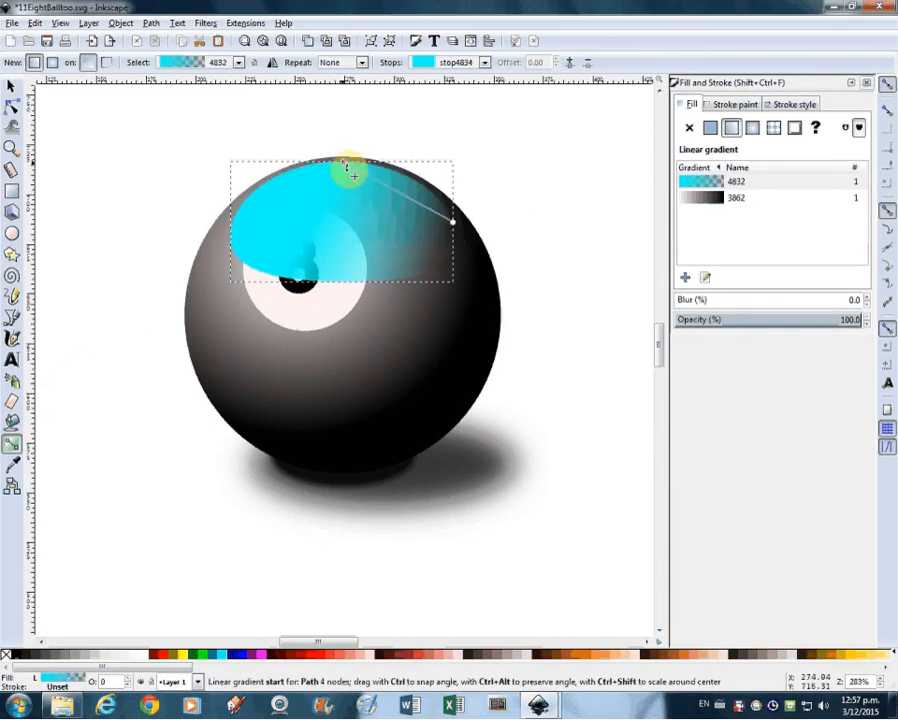
pyautogui.moveTo(451, 221); pyautogui.dragTo(344, 296)
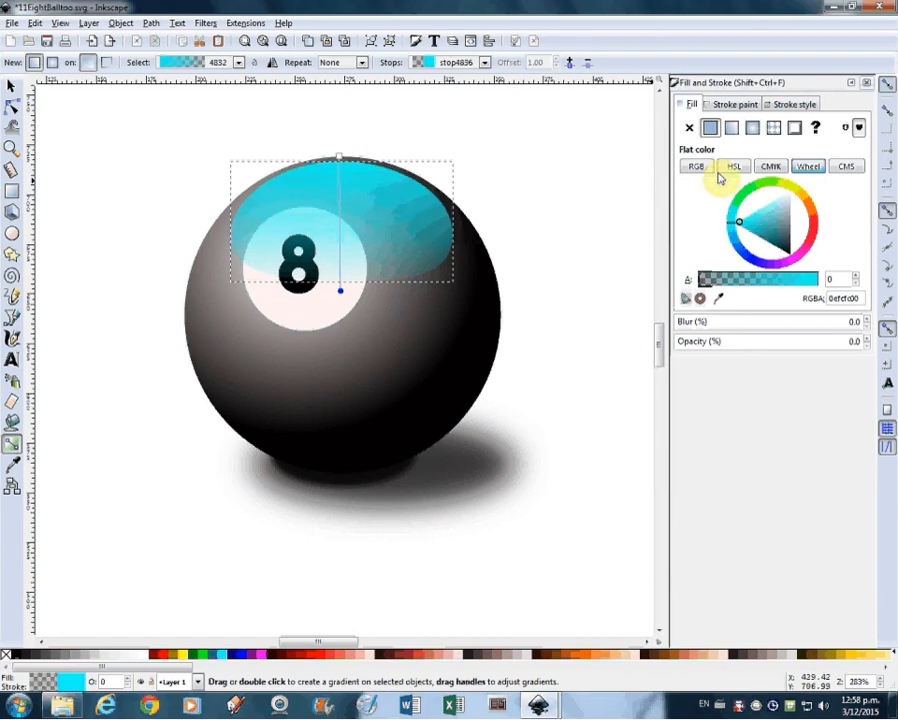
# Recolour the gradient's transparent end stop to dcf0f000 and its opaque start stop to e3f4f4ff using the colour wheel
pyautogui.click(697, 167)
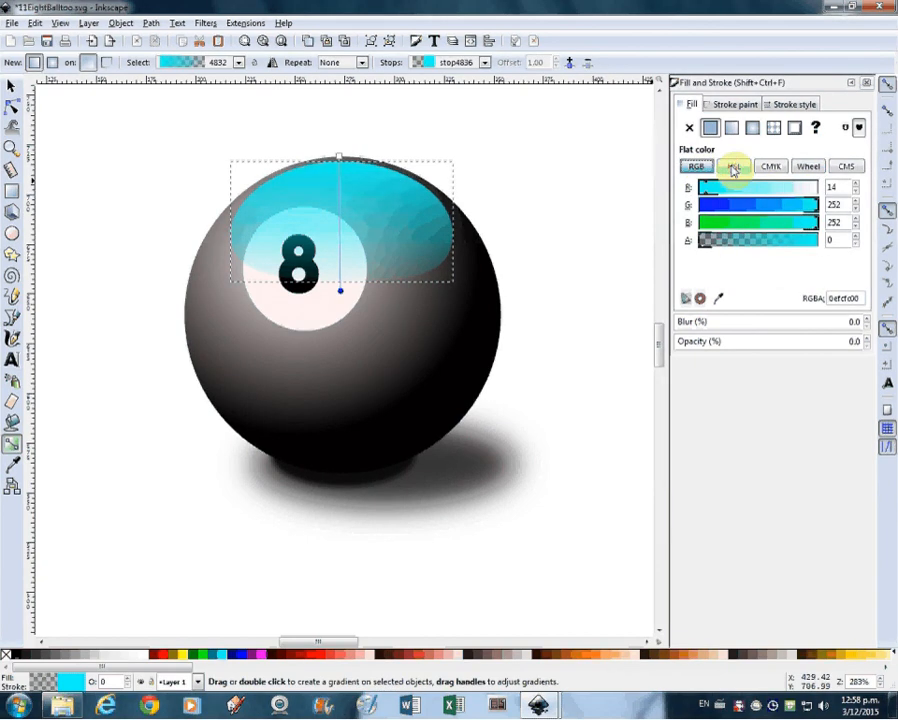
pyautogui.click(734, 166)
pyautogui.click(771, 167)
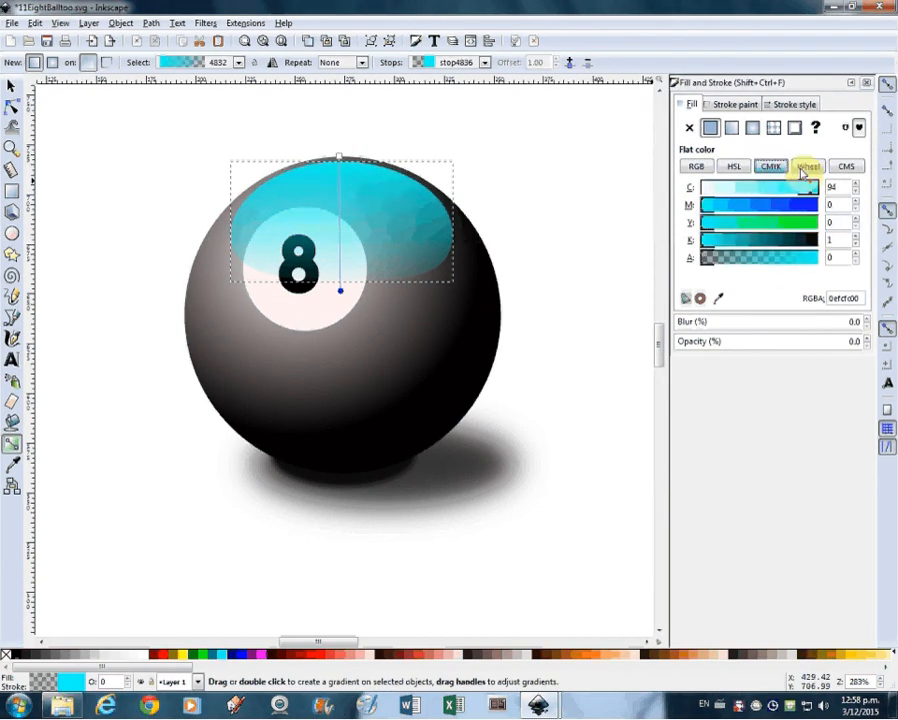
pyautogui.click(809, 167)
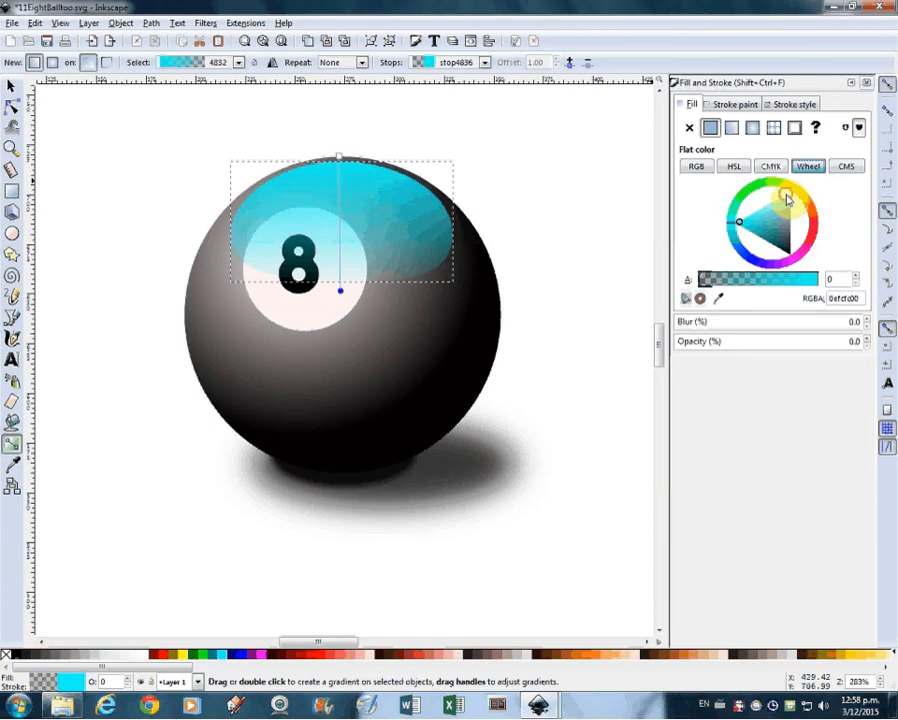
pyautogui.click(787, 201)
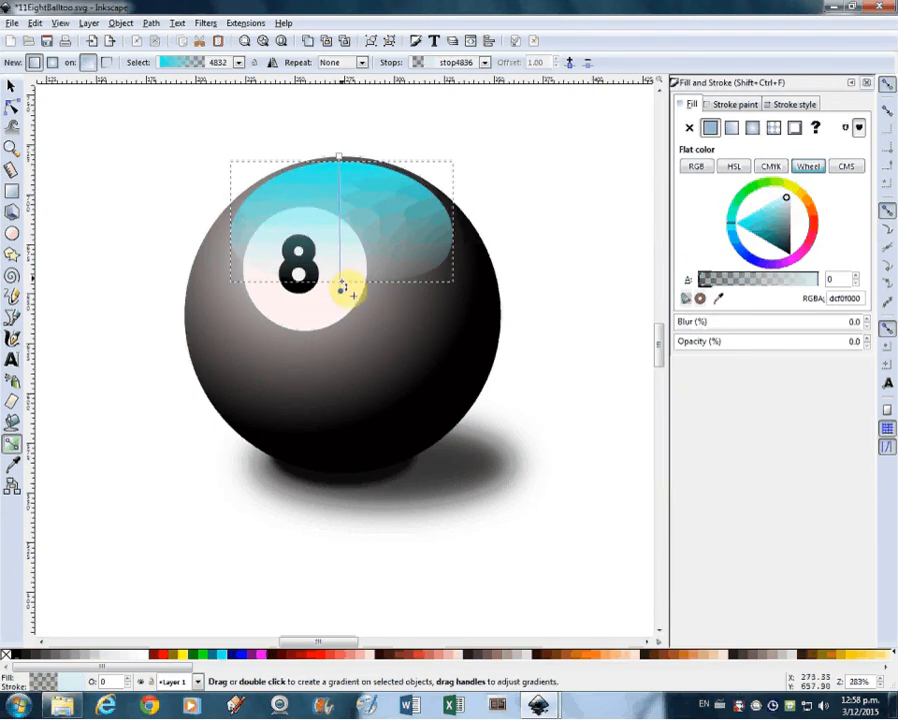
pyautogui.click(340, 158)
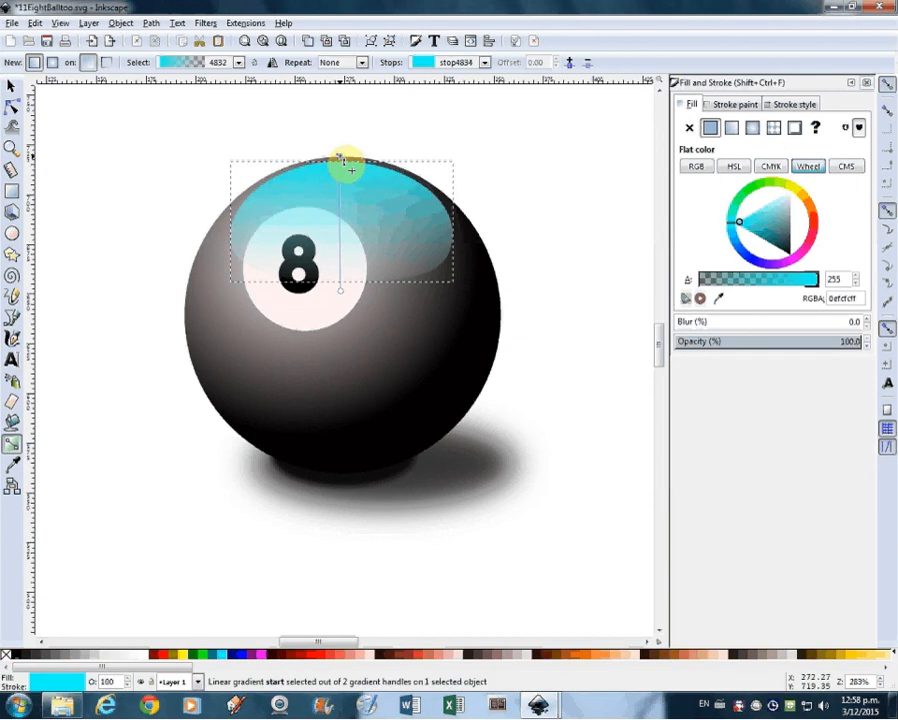
pyautogui.click(788, 199)
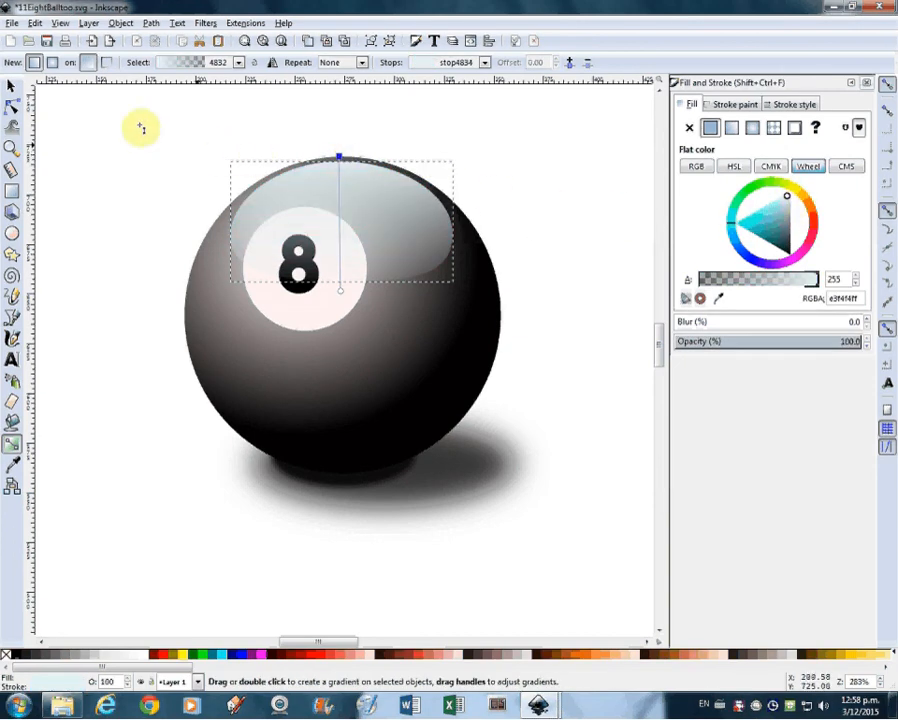
# Widen the reflection highlight by moving its left and right side nodes about 5 px outward and lowering its top node slightly
pyautogui.click(12, 88)
pyautogui.click(532, 188)
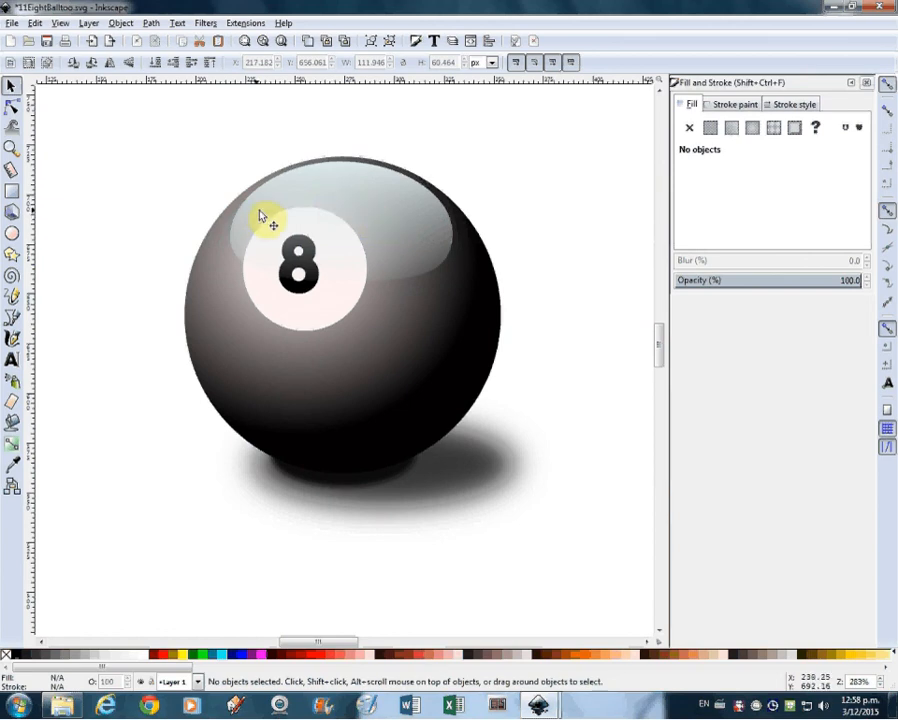
pyautogui.click(341, 201)
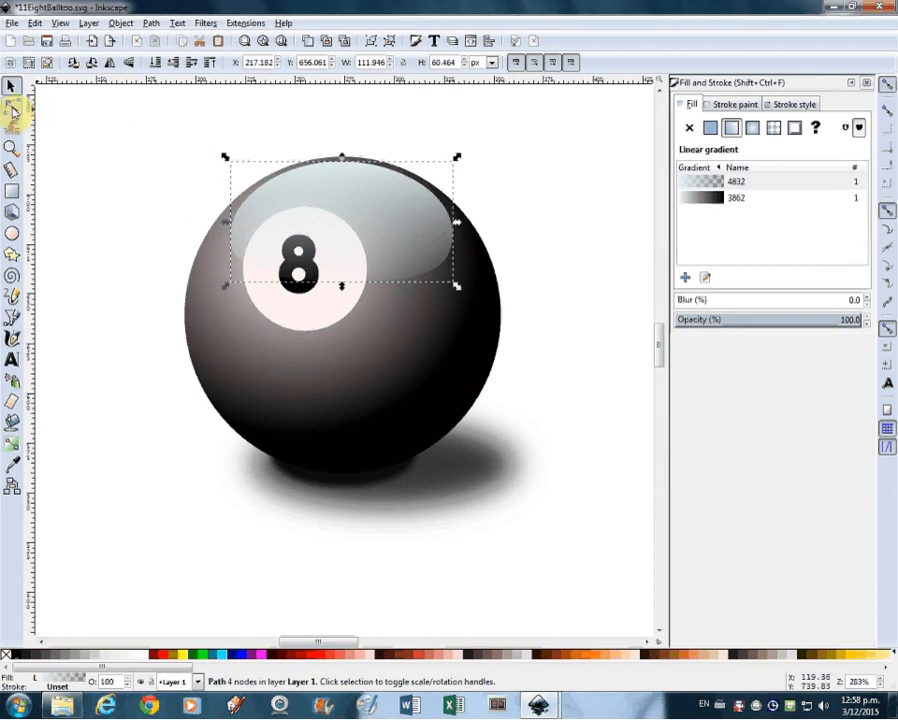
pyautogui.click(12, 108)
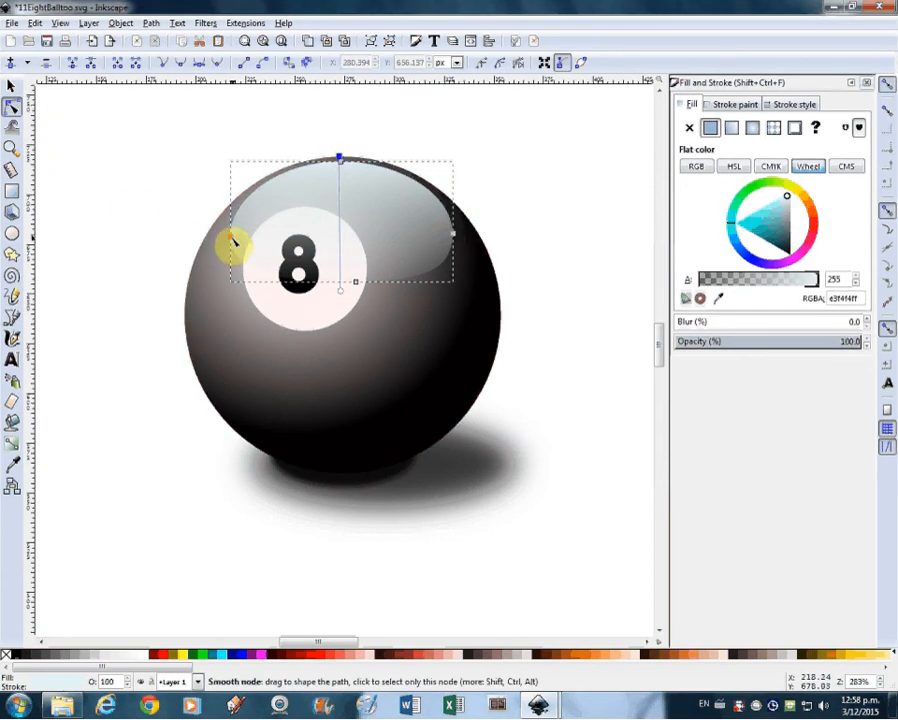
pyautogui.moveTo(232, 240); pyautogui.dragTo(219, 241)
pyautogui.moveTo(342, 168); pyautogui.dragTo(344, 167)
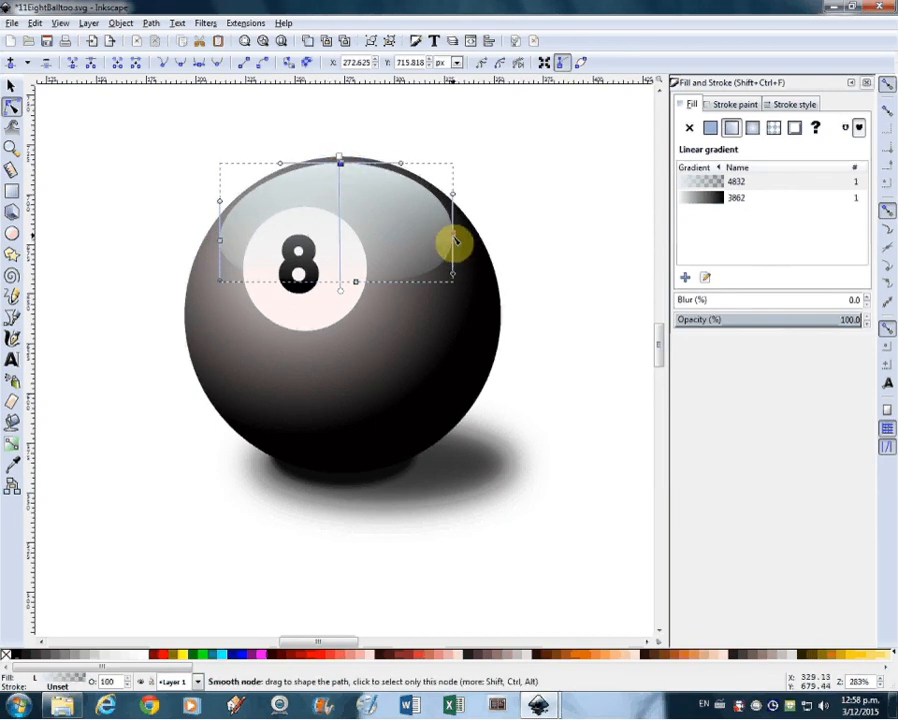
pyautogui.moveTo(454, 240); pyautogui.dragTo(463, 242)
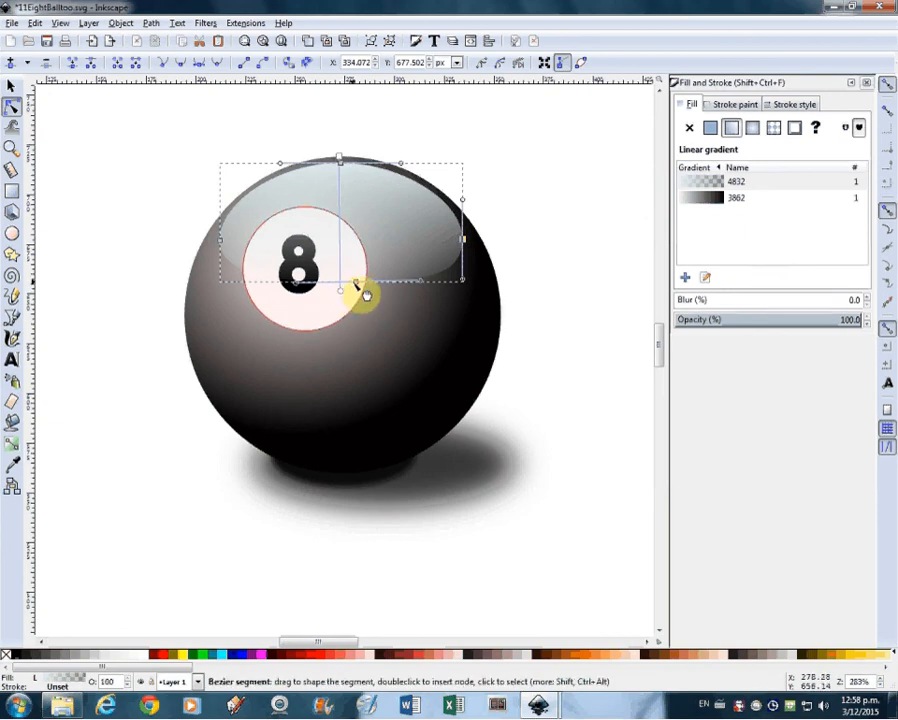
# Raise the highlight's bottom node about 4 px to make the reflection shallower, and deselect the shape
pyautogui.moveTo(356, 283); pyautogui.dragTo(358, 274)
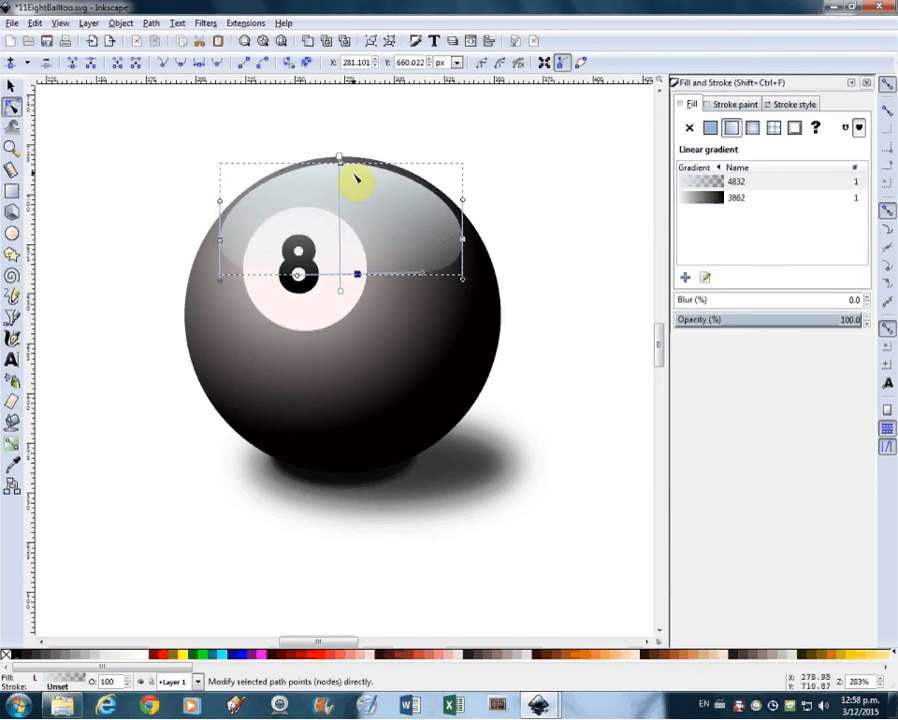
pyautogui.click(340, 166)
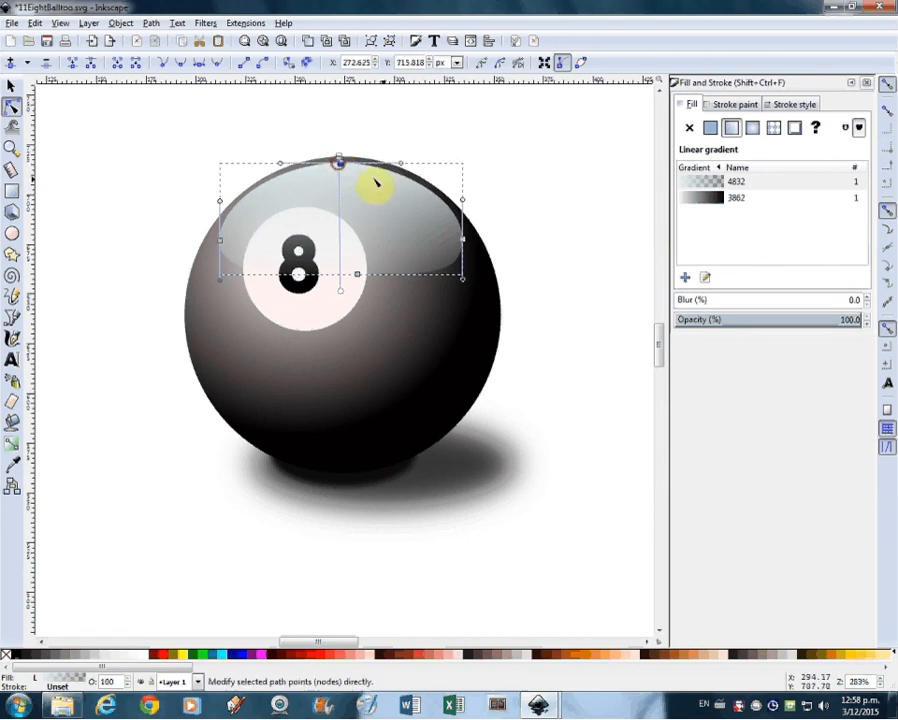
pyautogui.click(527, 214)
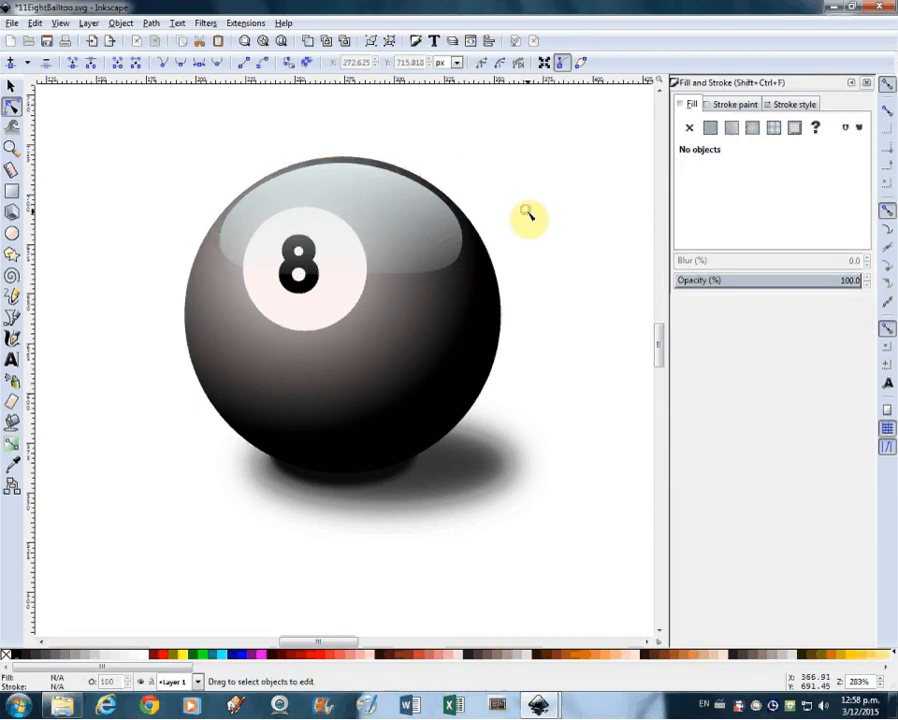